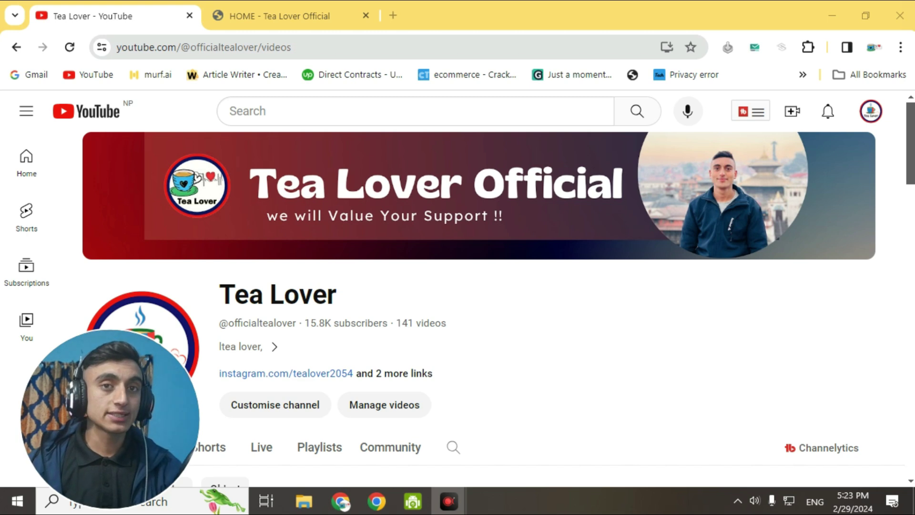
Step: Scroll the Tea Lover channel page down to its latest video thumbnails, then right-click the Instagram profile link
scroll(521, 315, "down", 3)
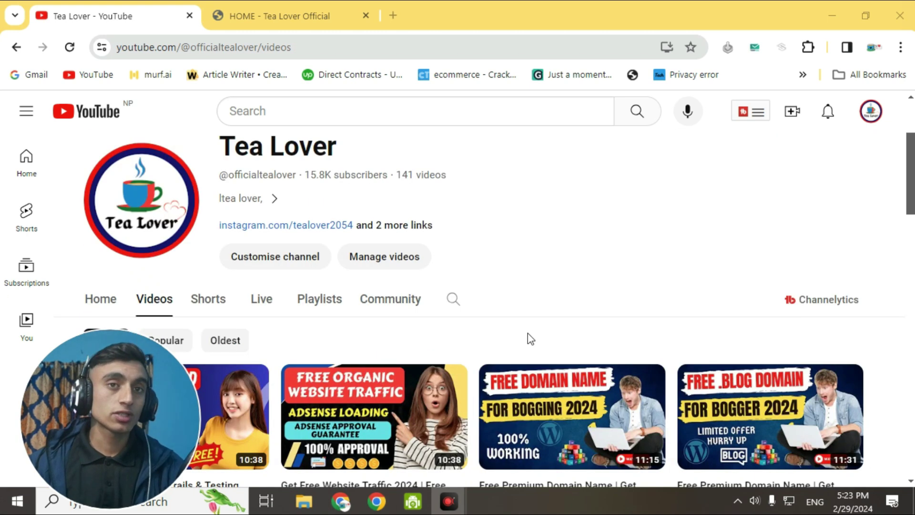
scroll(547, 292, "down", 2)
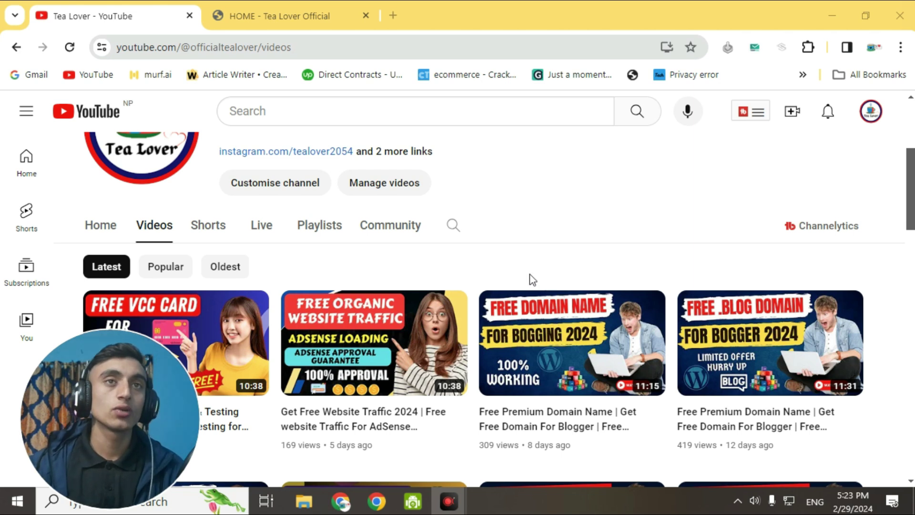
right_click(299, 153)
left_click(343, 167)
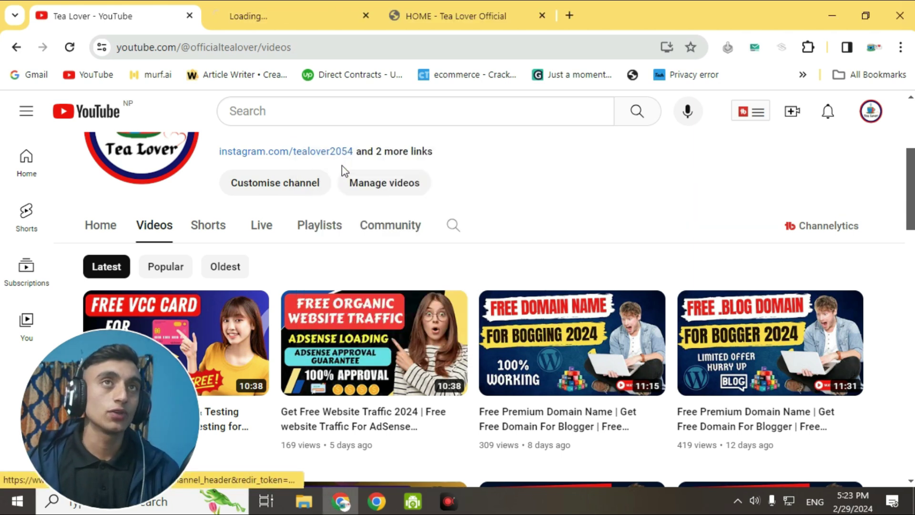
left_click(326, 17)
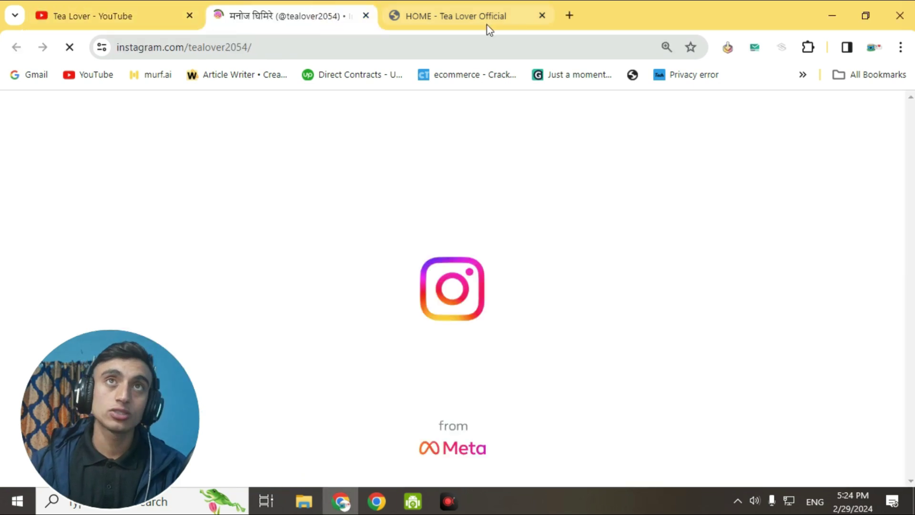
left_click(486, 19)
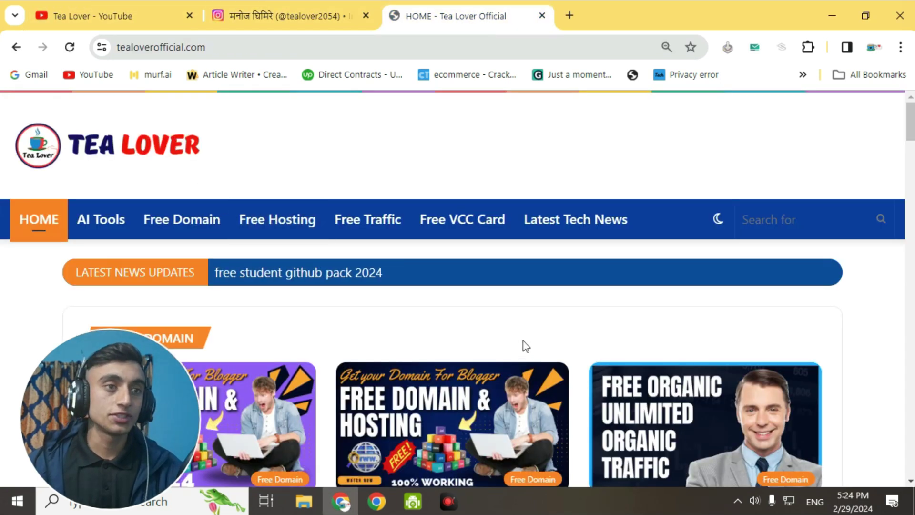
scroll(522, 341, "down", 10)
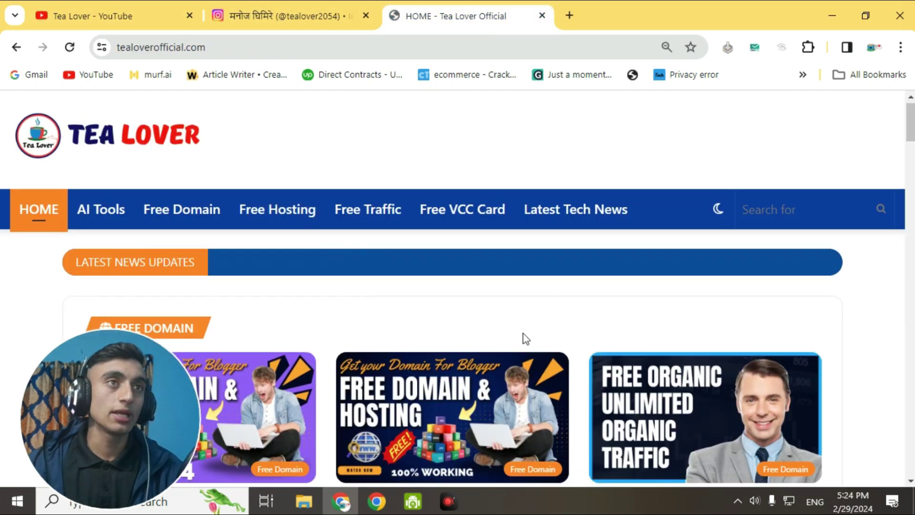
scroll(524, 336, "down", 5)
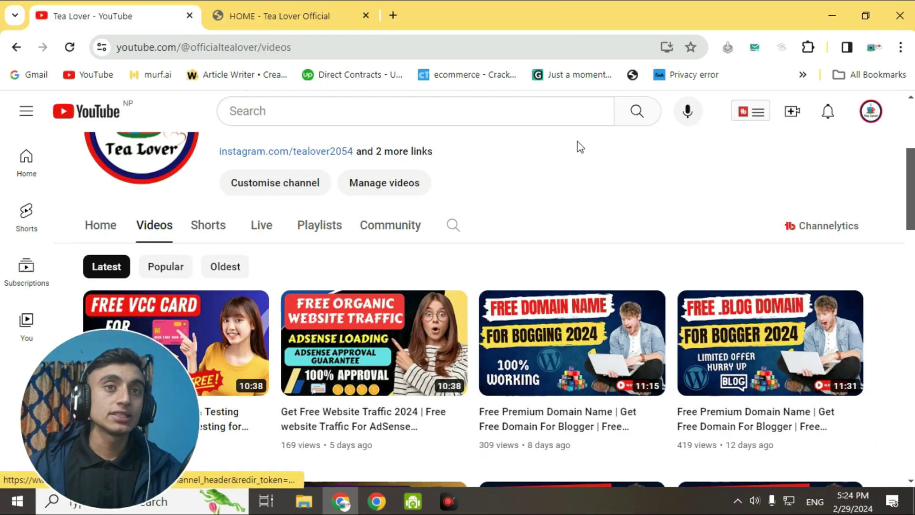
scroll(580, 147, "down", 3)
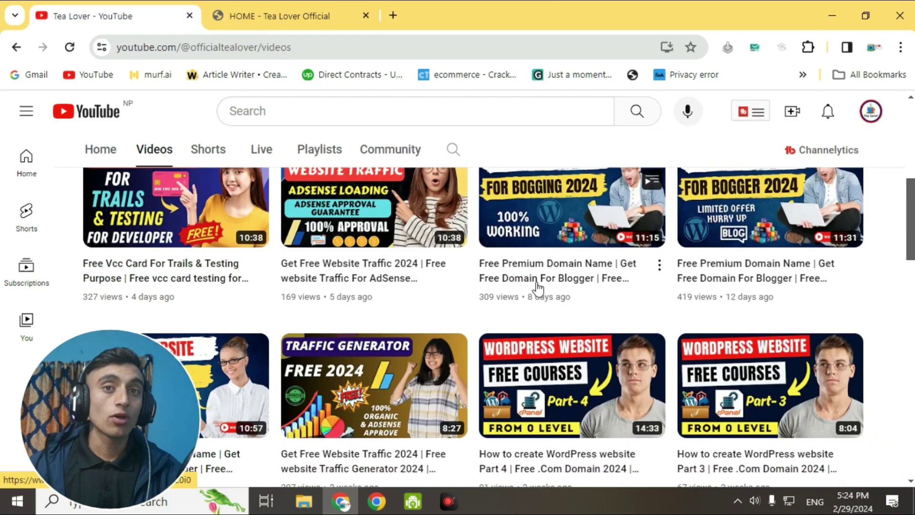
scroll(536, 291, "down", 2)
Step: Scroll through the Tea Lover videos, then open a new Chrome tab showing the Google start page
scroll(532, 302, "down", 3)
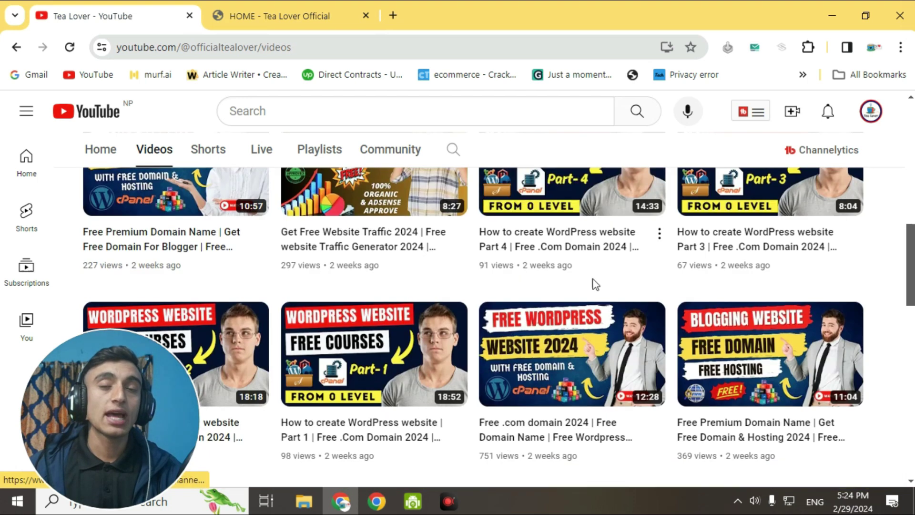
mouse_move(732, 335)
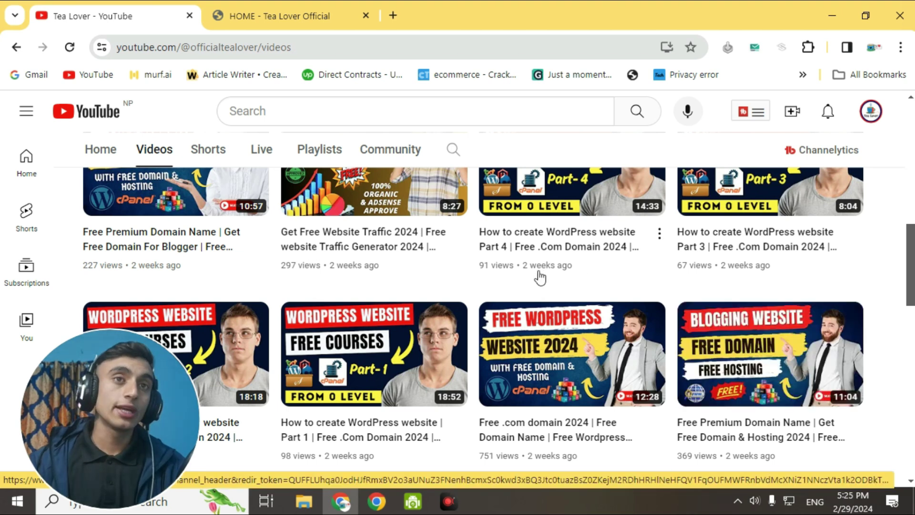
left_click(393, 15)
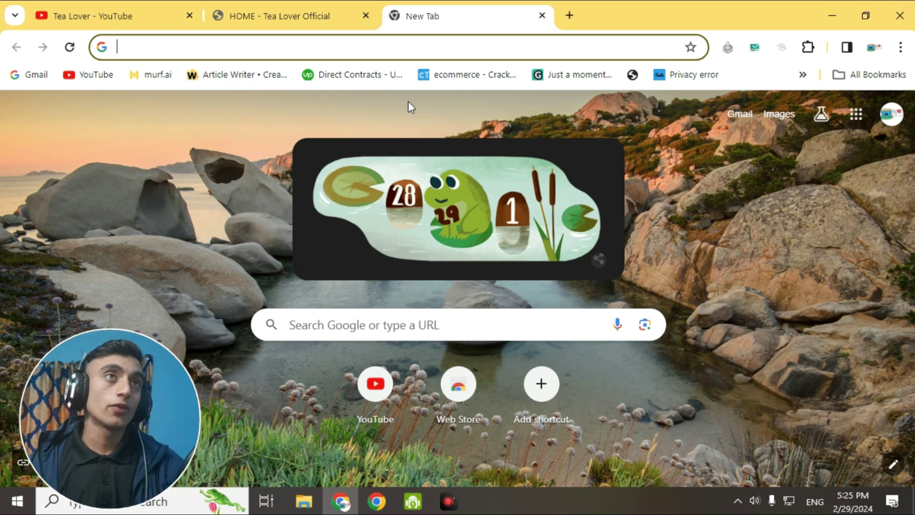
type("https://my.vebsiko.net/")
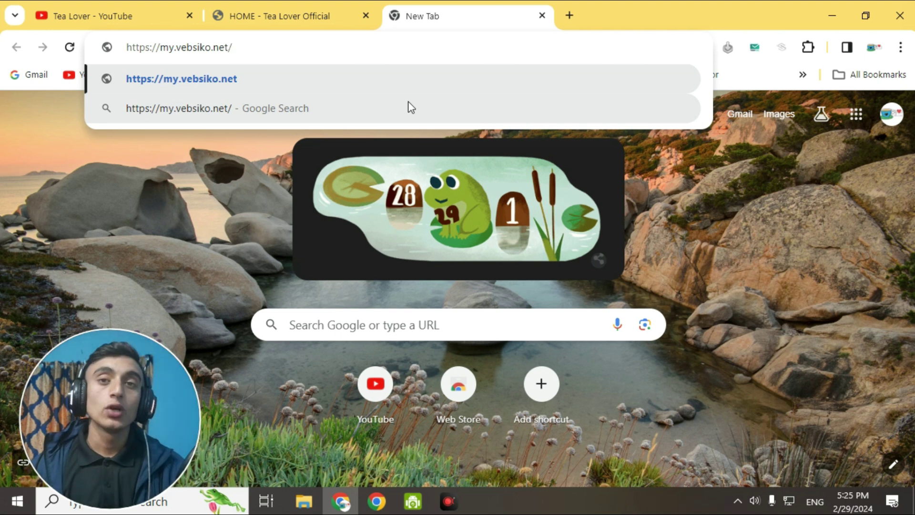
key("Return")
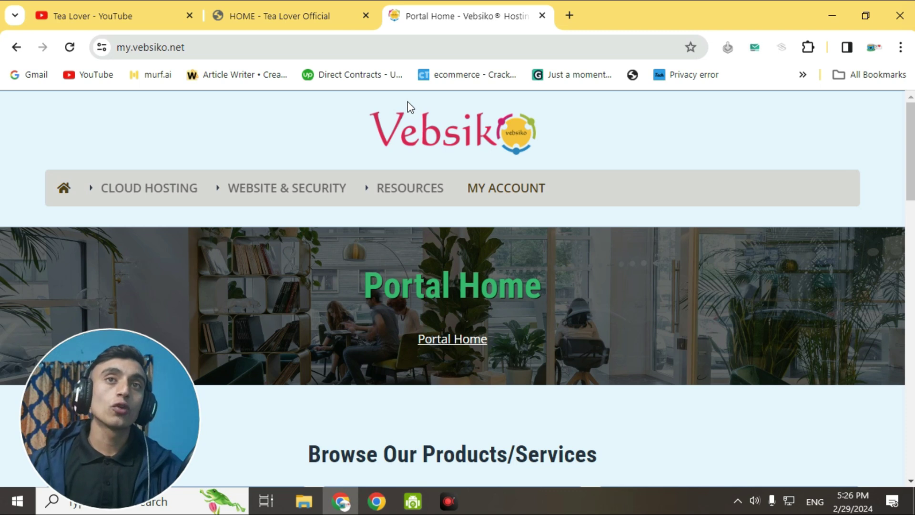
Step: Scroll to the client portal footer and follow the WordPress Managed Hosting link
scroll(426, 349, "down", 15)
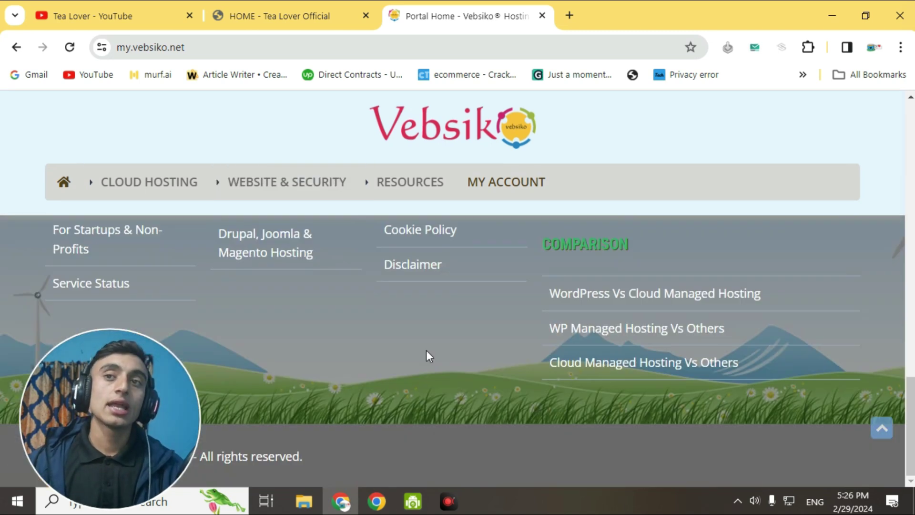
scroll(446, 364, "up", 10)
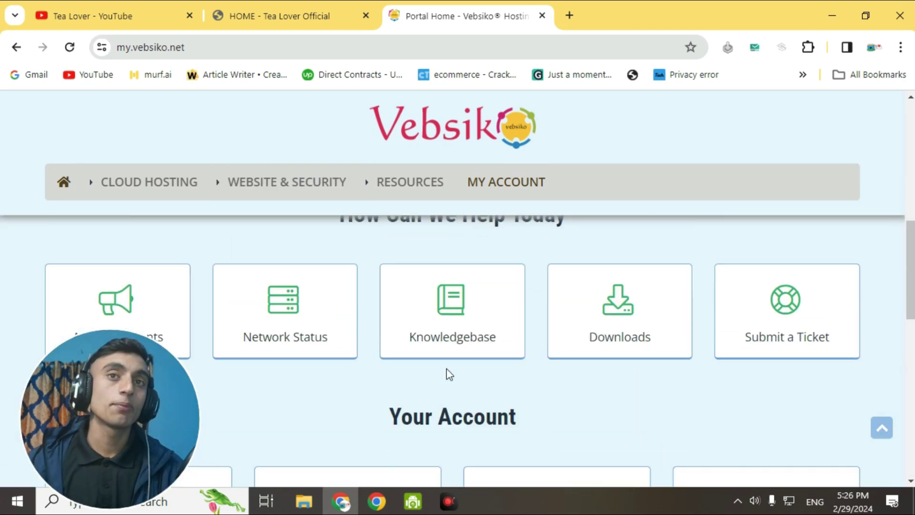
scroll(448, 374, "up", 2)
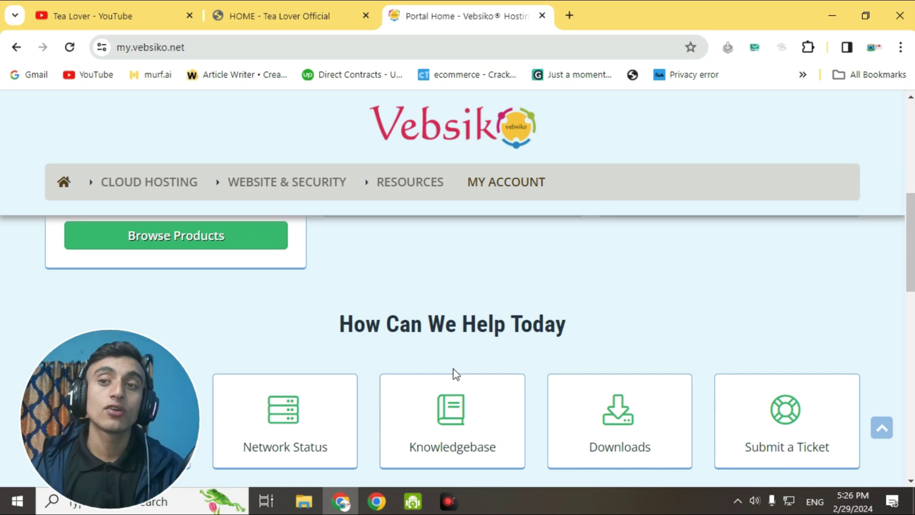
scroll(455, 374, "up", 8)
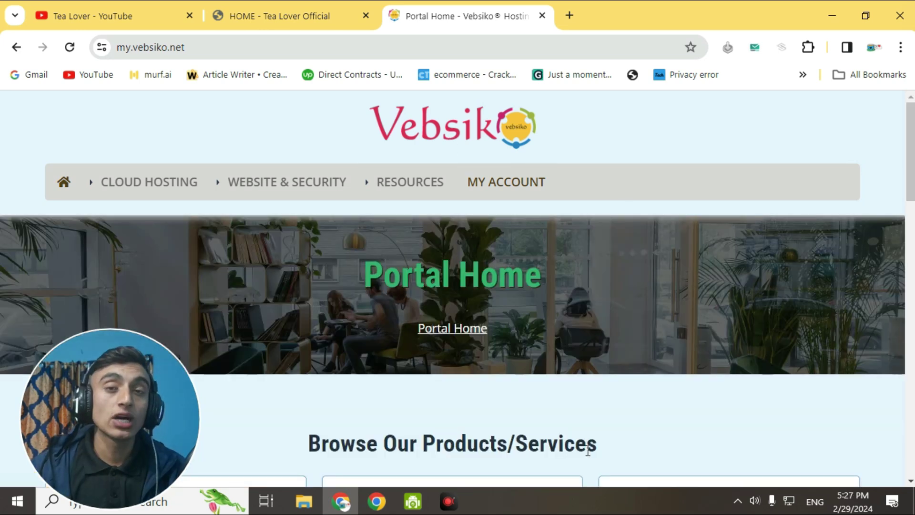
scroll(492, 285, "down", 15)
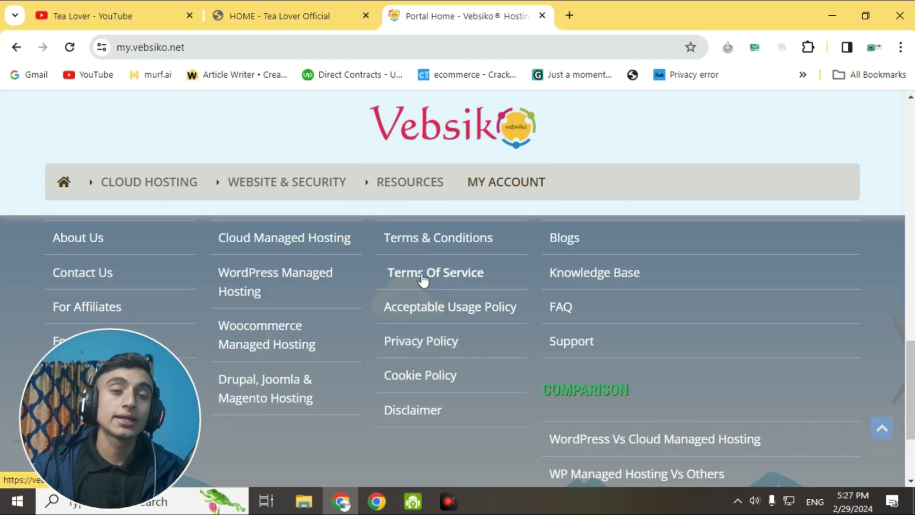
scroll(429, 299, "down", 3)
scroll(428, 296, "up", 10)
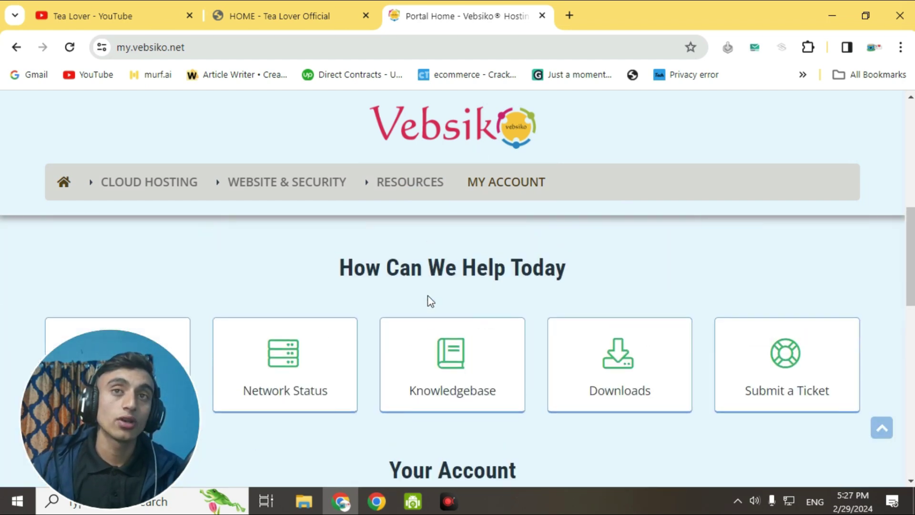
scroll(427, 295, "up", 1)
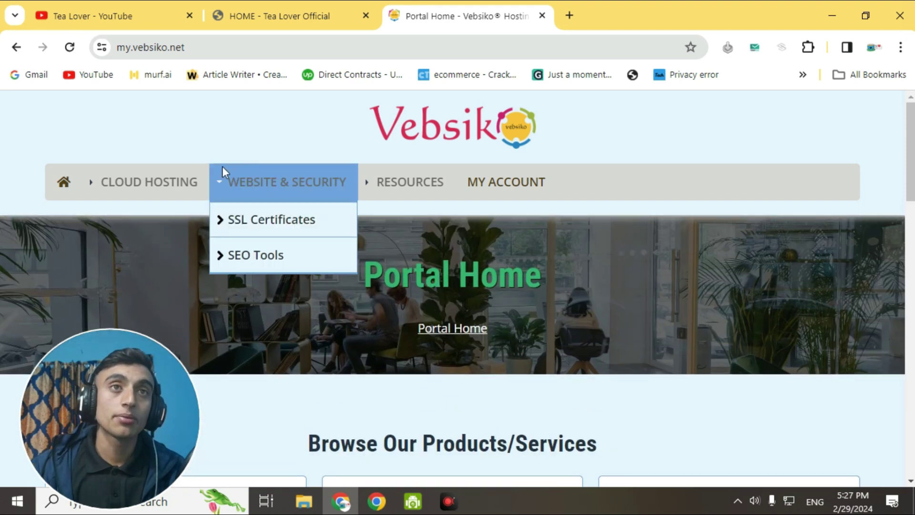
mouse_move(185, 175)
scroll(674, 254, "down", 10)
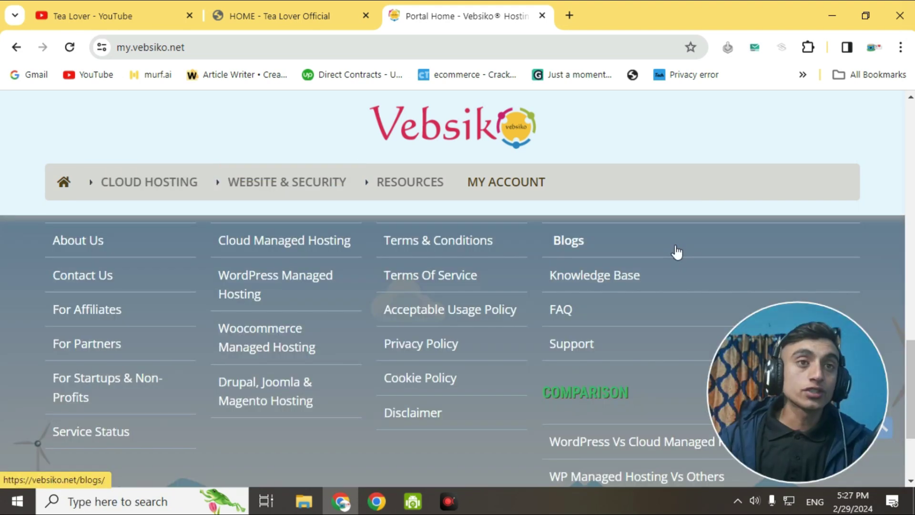
scroll(471, 321, "up", 8)
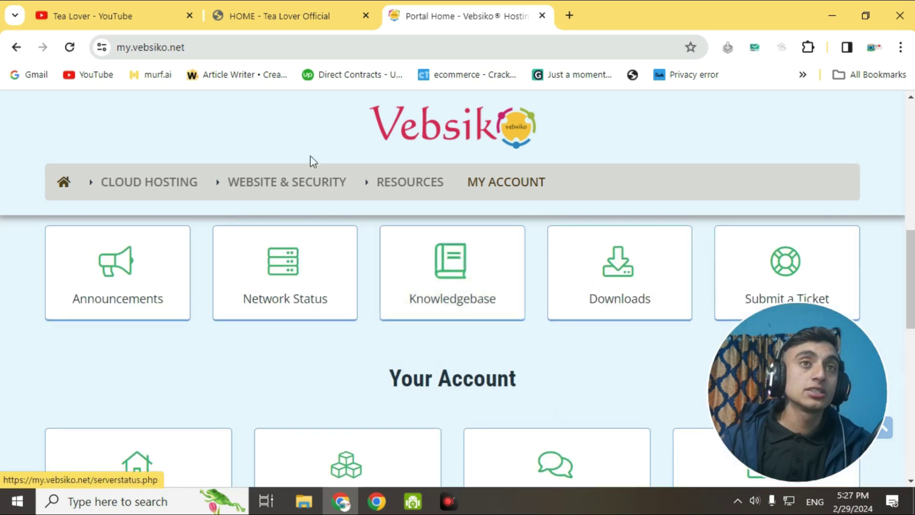
scroll(519, 263, "down", 8)
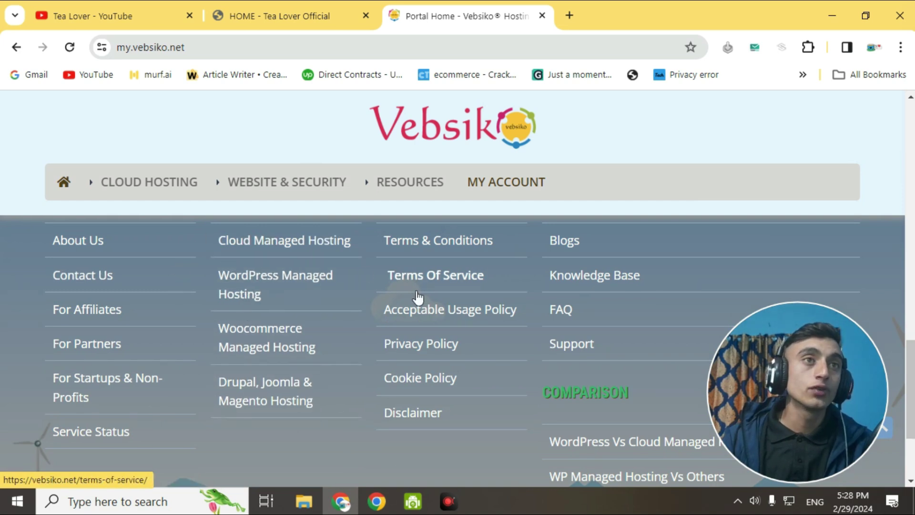
left_click(149, 182)
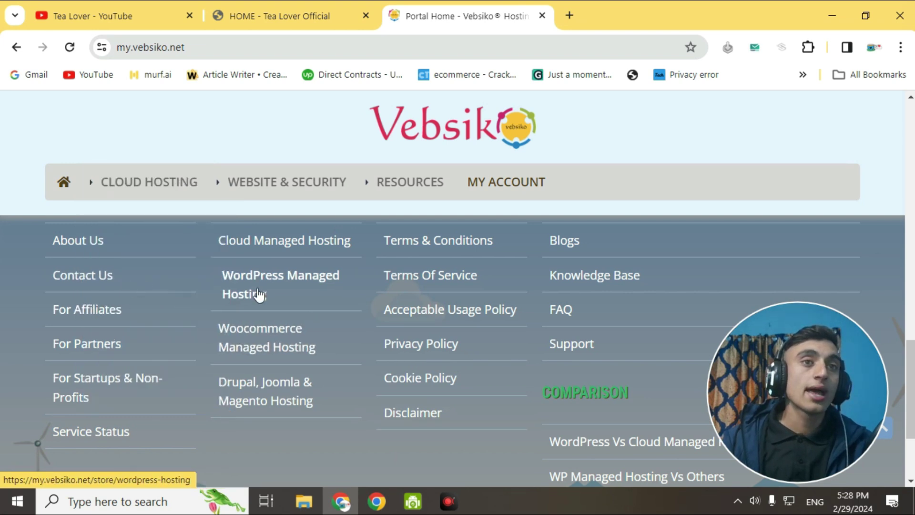
left_click(240, 274)
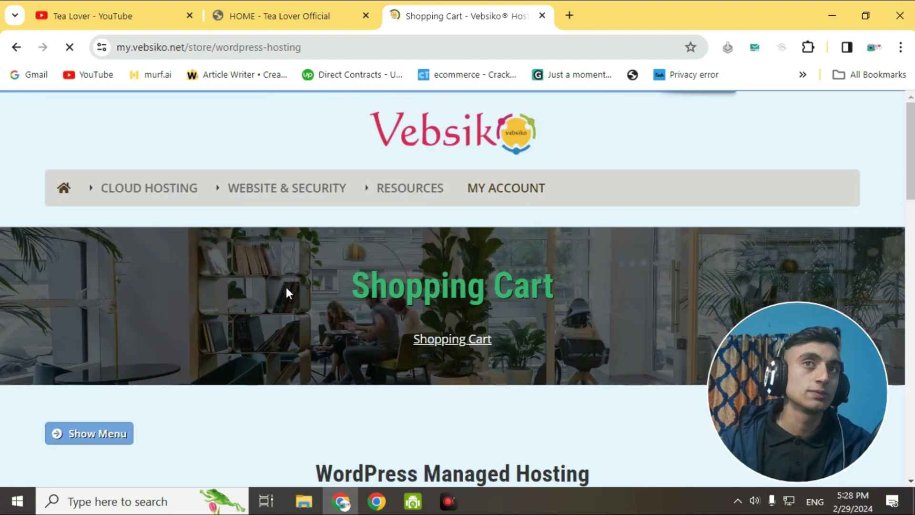
Step: Scroll to the plan cards and choose Order Now on the WordPress Forever Free Plan
scroll(384, 107, "down", 5)
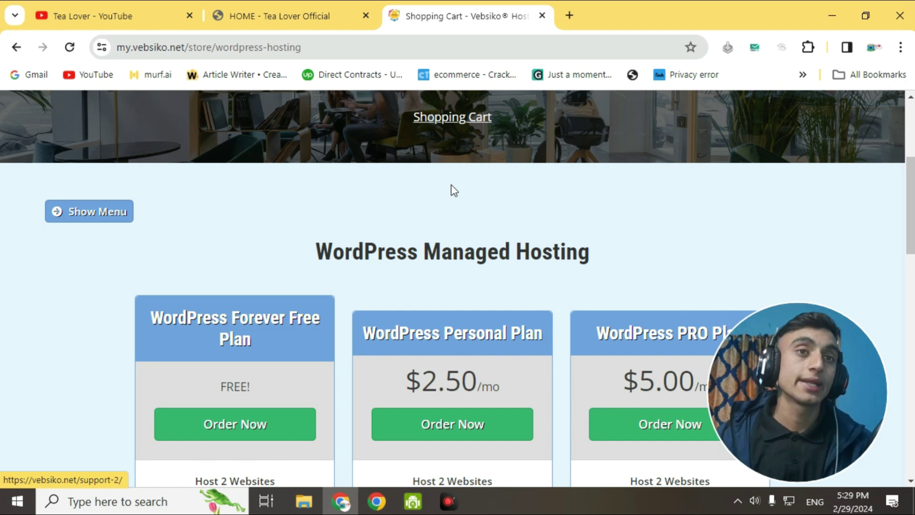
scroll(284, 242, "down", 5)
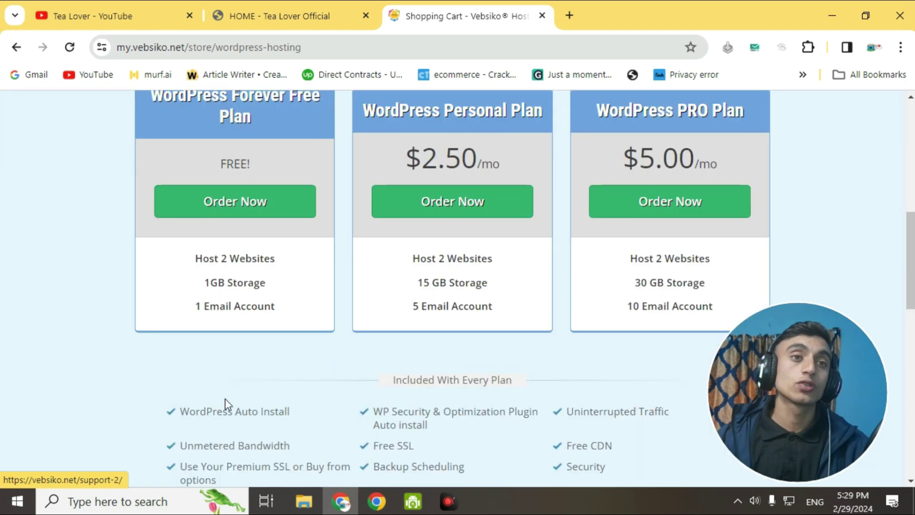
left_click(216, 196)
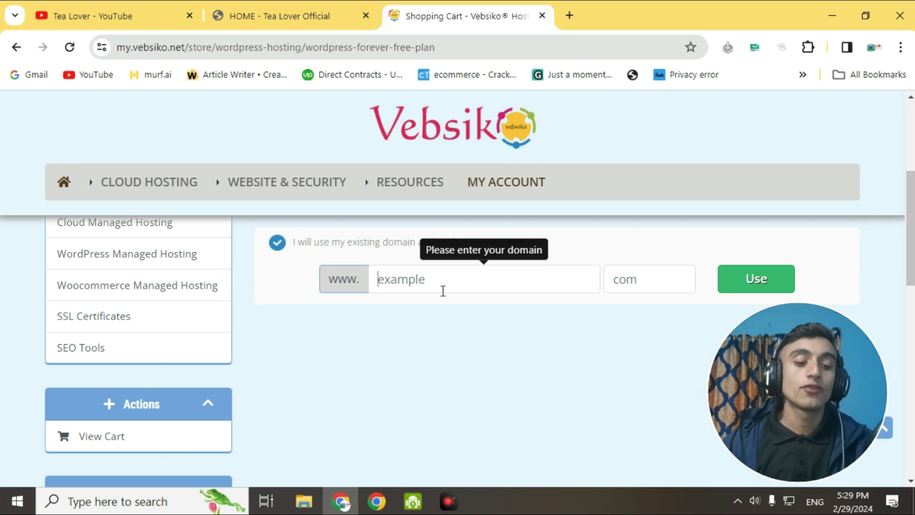
Step: Set the plan's existing domain to tealover with the .xyz extension
type("te")
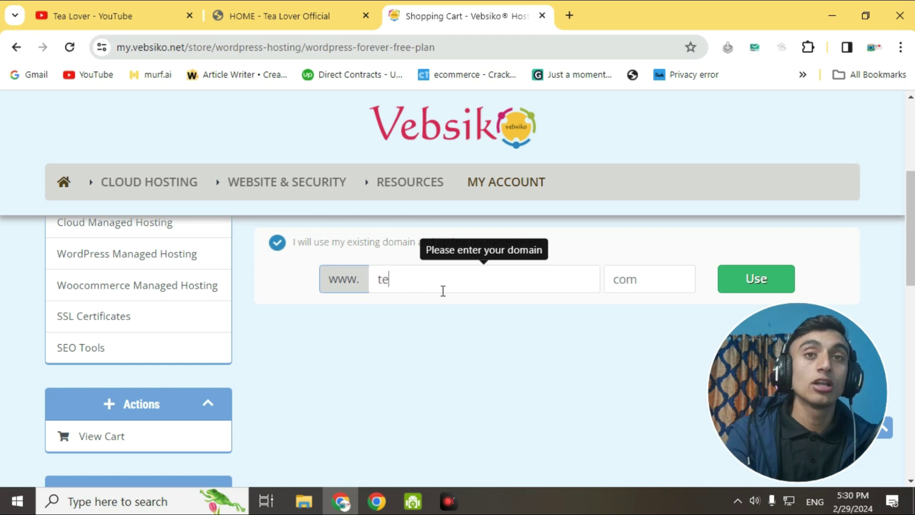
type("allo")
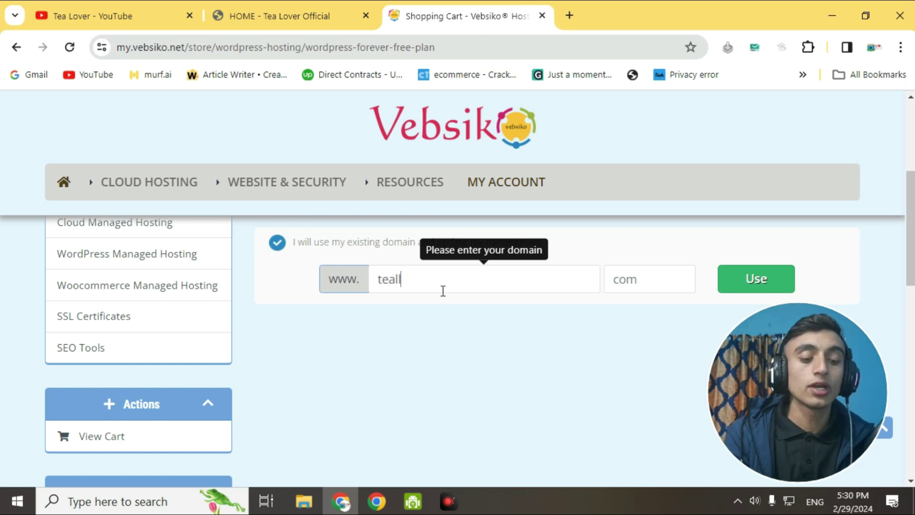
key("BackSpace")
key("BackSpace")
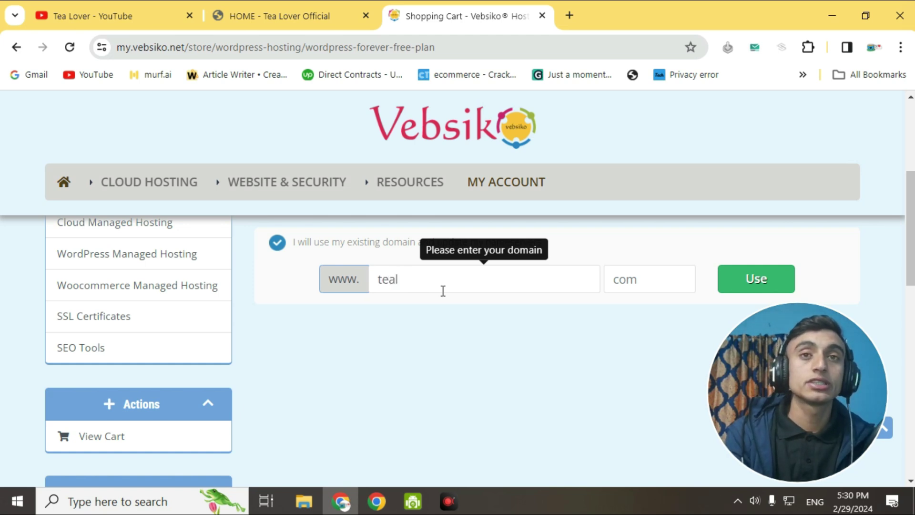
type("over")
left_click(654, 283)
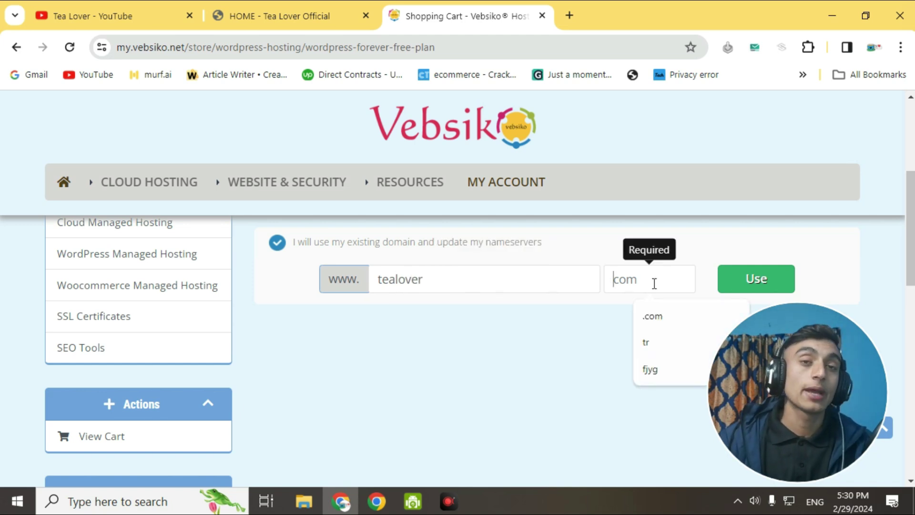
type(".xyz")
mouse_move(504, 237)
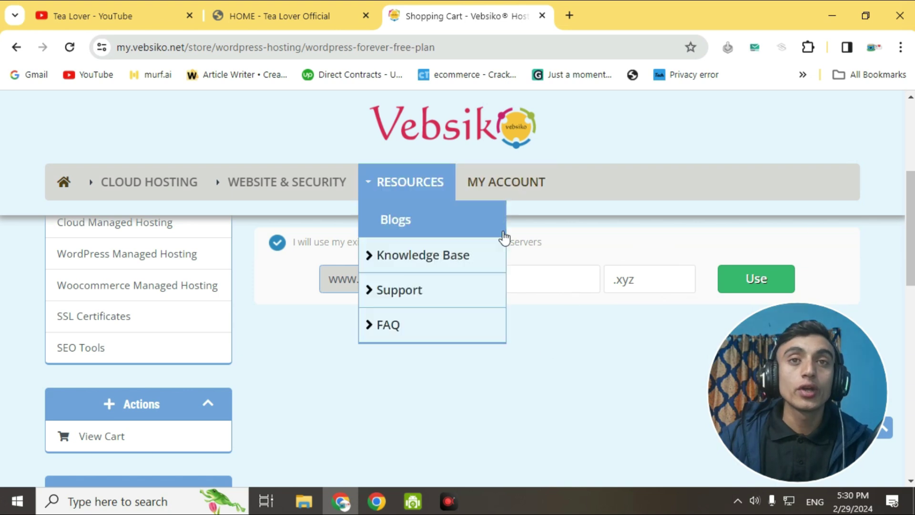
left_click(758, 276)
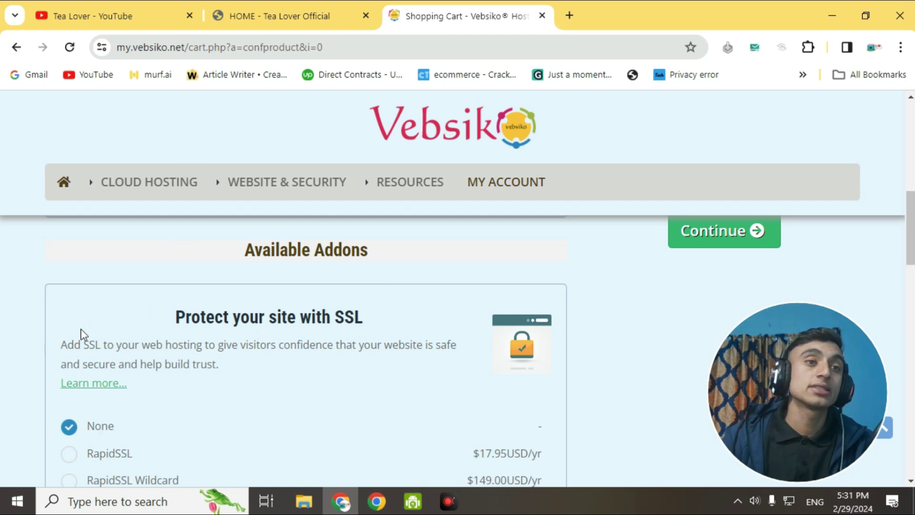
Step: Keep SSL protection at None and continue to Review & Checkout
left_click_drag(81, 334, 140, 343)
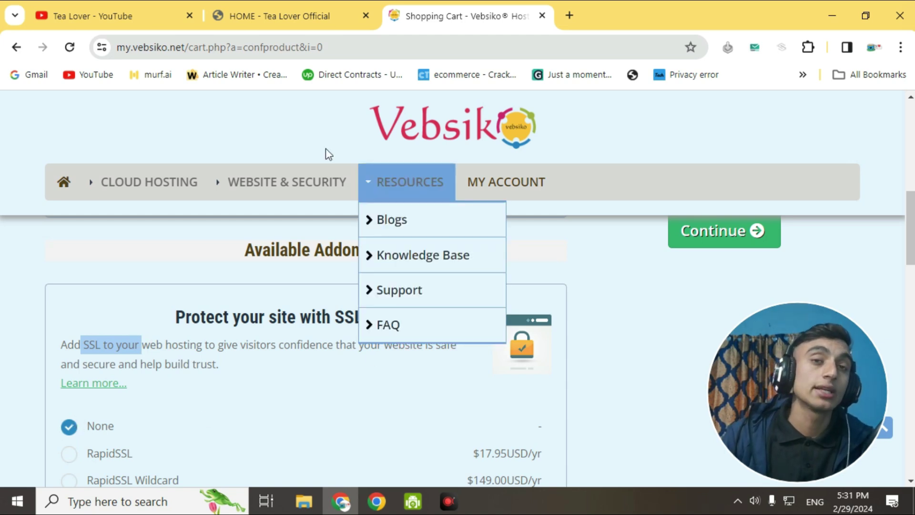
scroll(653, 313, "up", 4)
mouse_move(705, 316)
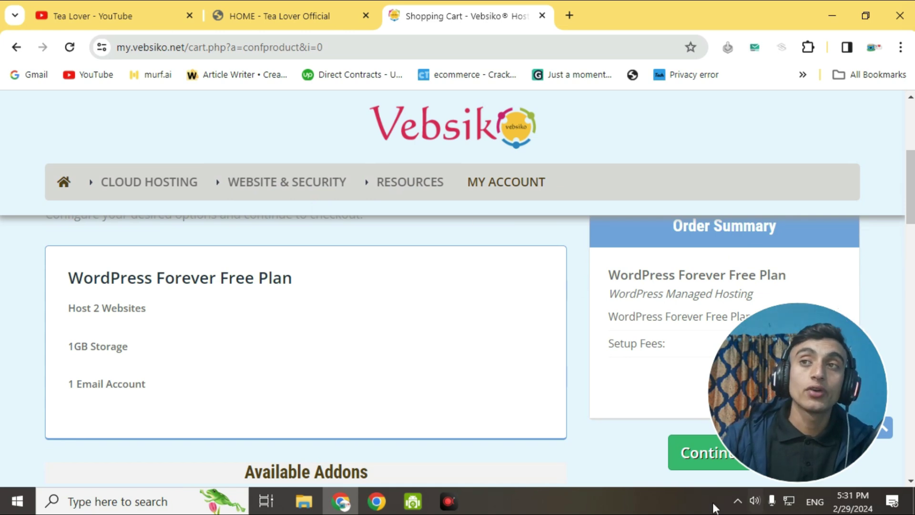
left_click(692, 454)
scroll(605, 376, "down", 3)
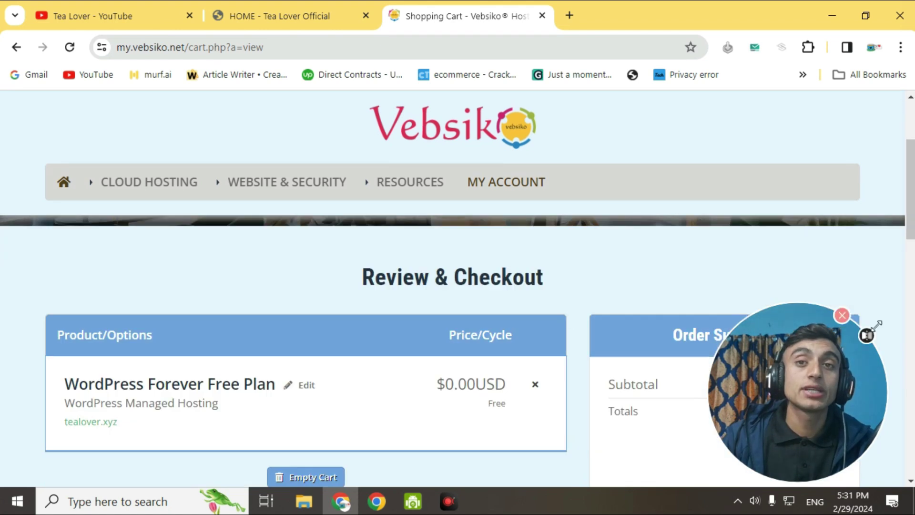
scroll(237, 410, "down", 2)
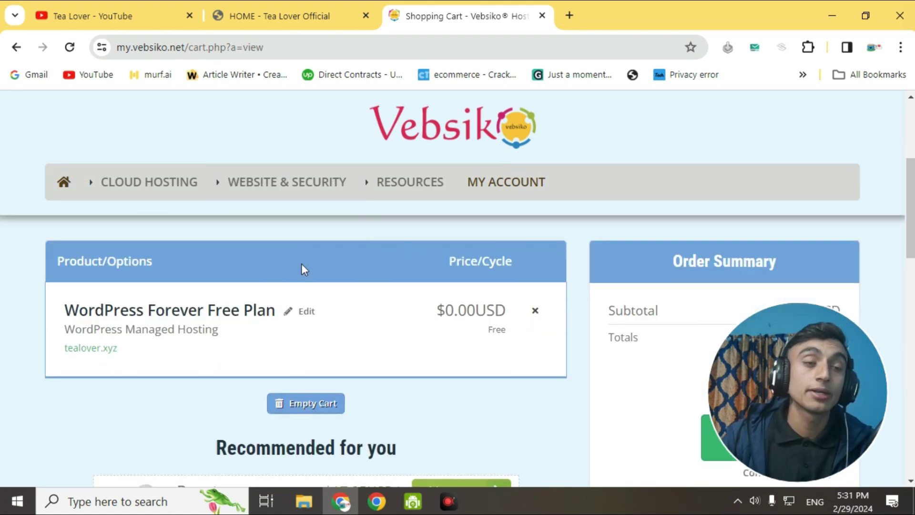
left_click_drag(52, 352, 212, 347)
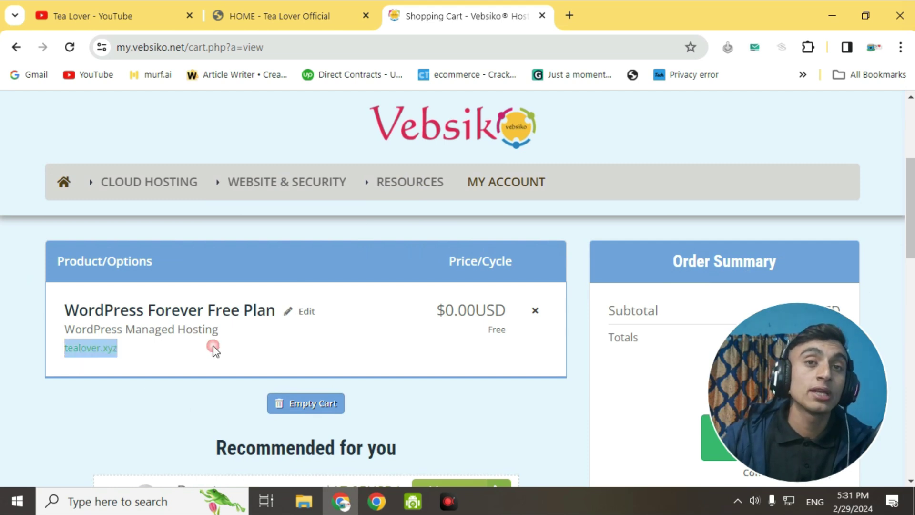
left_click(406, 363)
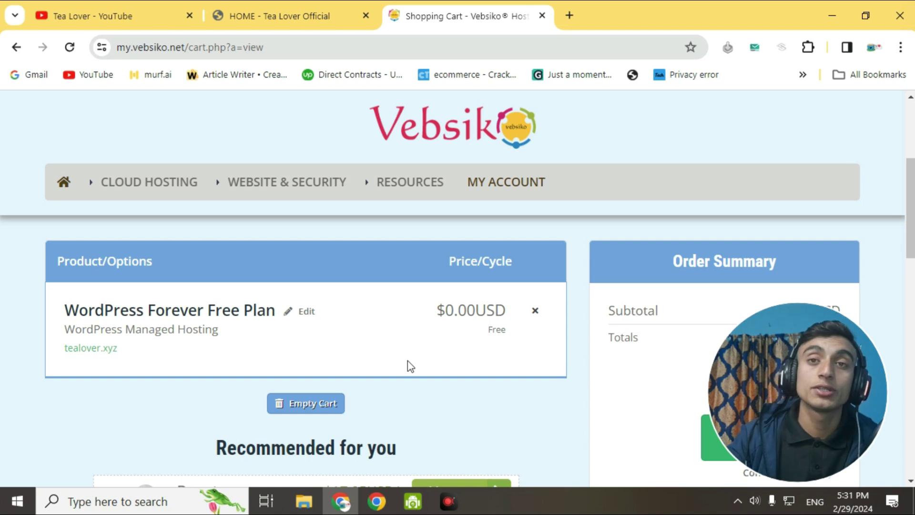
scroll(508, 204, "down", 1)
scroll(307, 343, "up", 1)
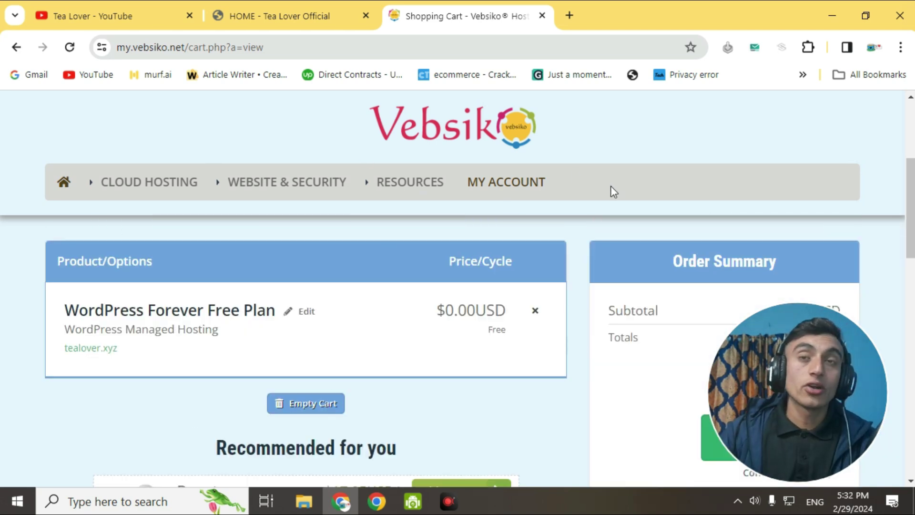
scroll(620, 176, "down", 4)
Step: Check out the free plan, autofill personal and account details, and scroll to Payment Details
left_click(749, 234)
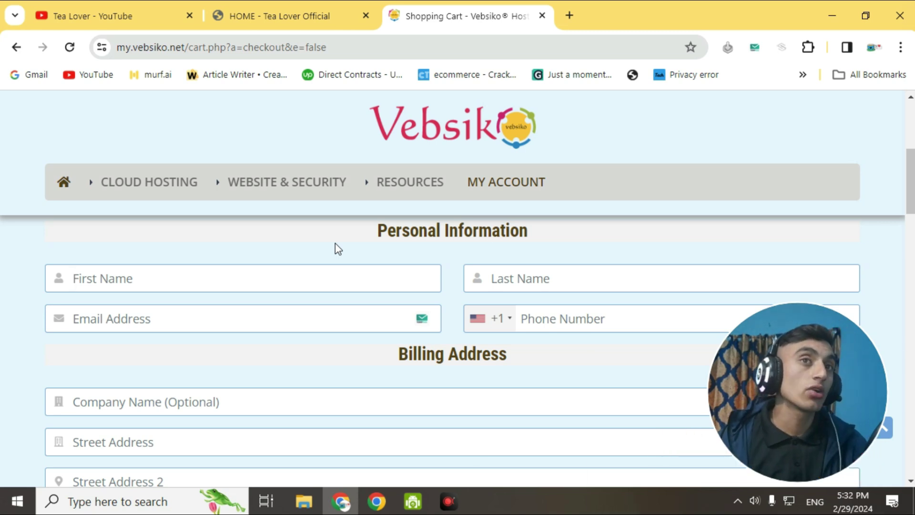
left_click(343, 284)
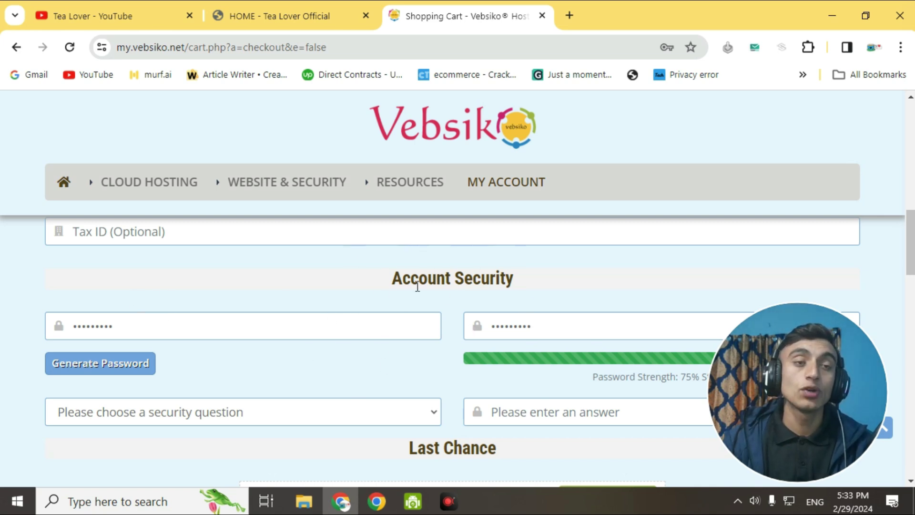
scroll(294, 276, "down", 3)
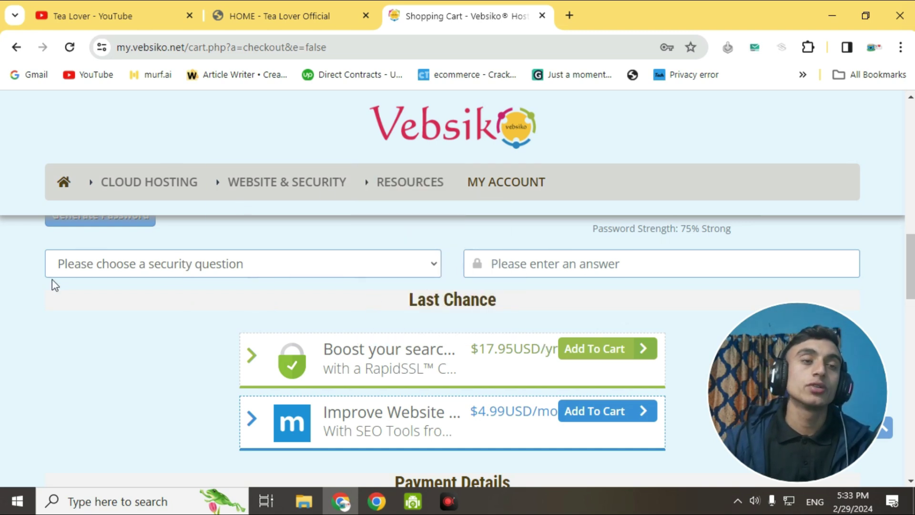
scroll(293, 217, "down", 3)
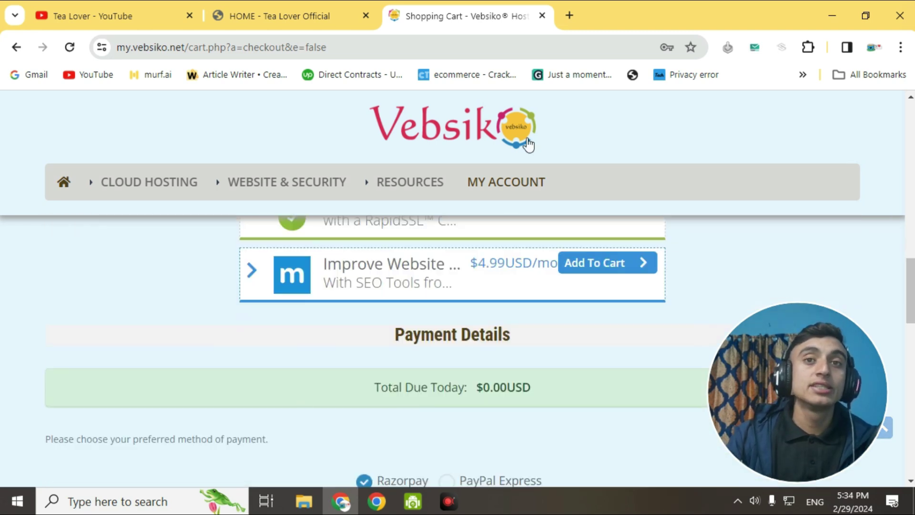
Step: Agree to the Terms of Service and complete the $0.00USD order
scroll(515, 270, "down", 1)
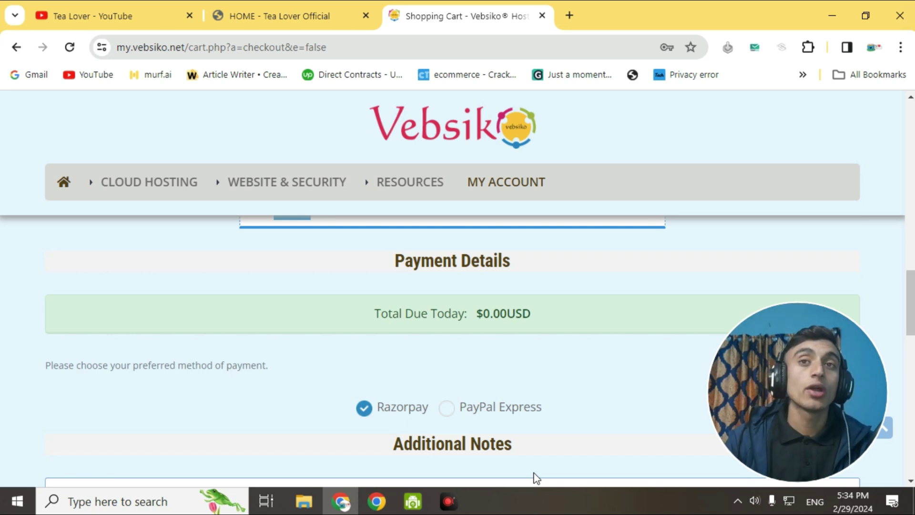
scroll(177, 279, "down", 2)
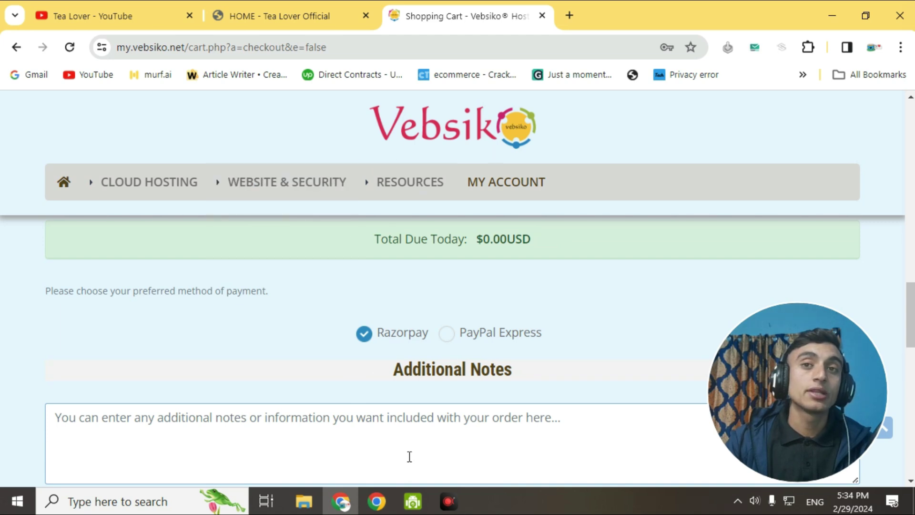
scroll(408, 455, "down", 6)
left_click(319, 278)
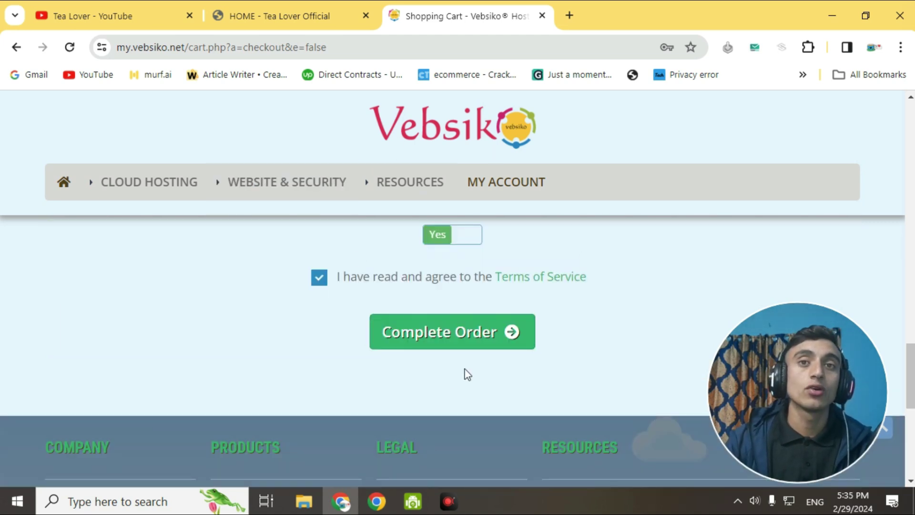
left_click(462, 336)
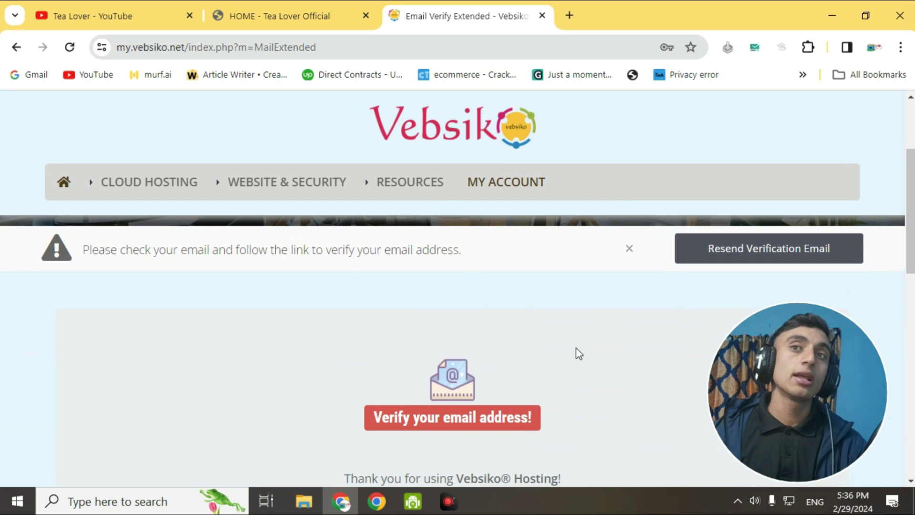
Step: Scroll down the 'Verify your email address!' page
scroll(568, 298, "down", 1)
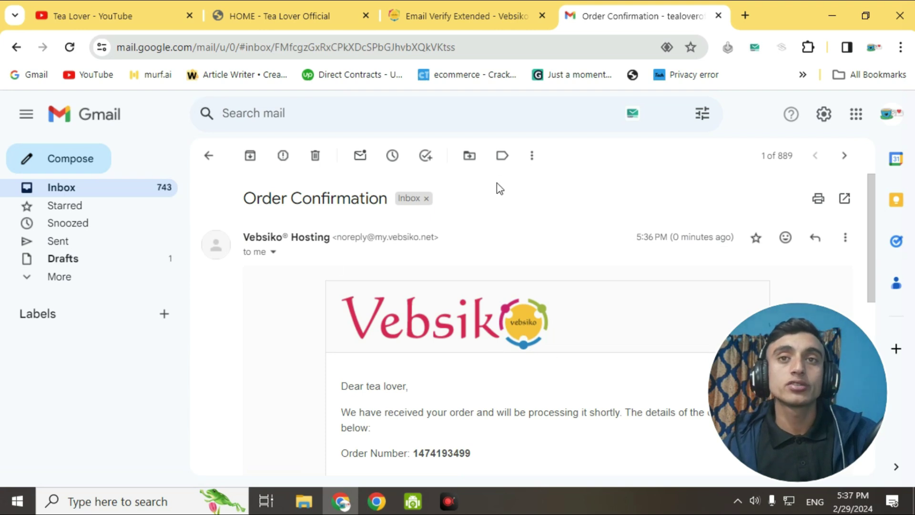
Step: Back in the Gmail inbox, open the Email Address Verification message and follow its 'Verify your email address' link
scroll(499, 196, "down", 5)
scroll(429, 262, "down", 4)
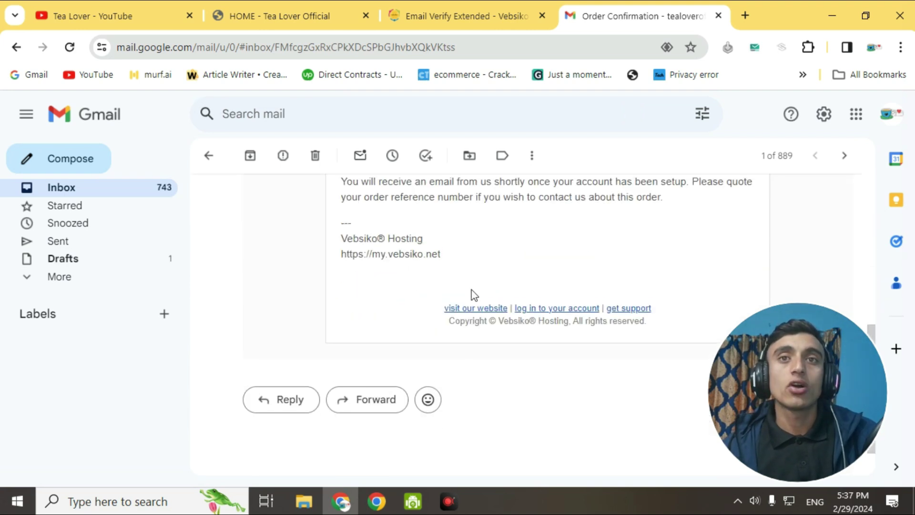
left_click(213, 155)
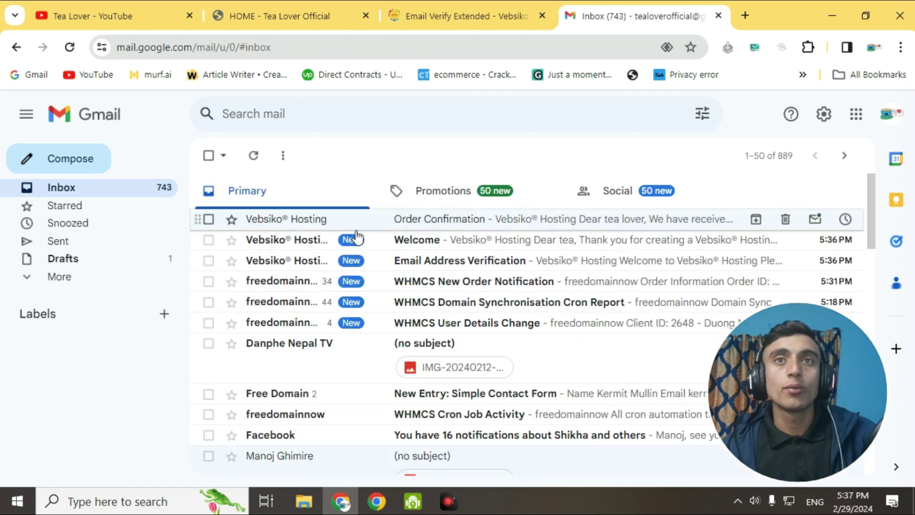
left_click(484, 260)
scroll(482, 289, "down", 6)
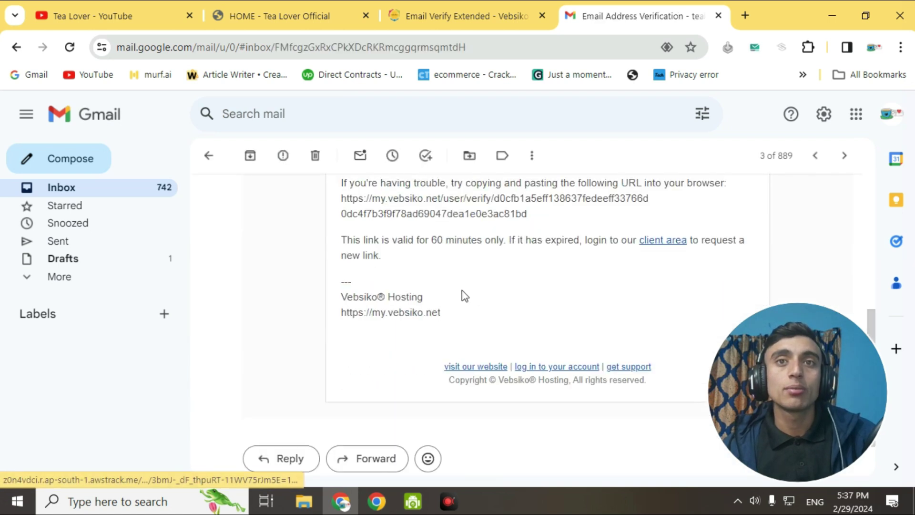
scroll(437, 286, "up", 3)
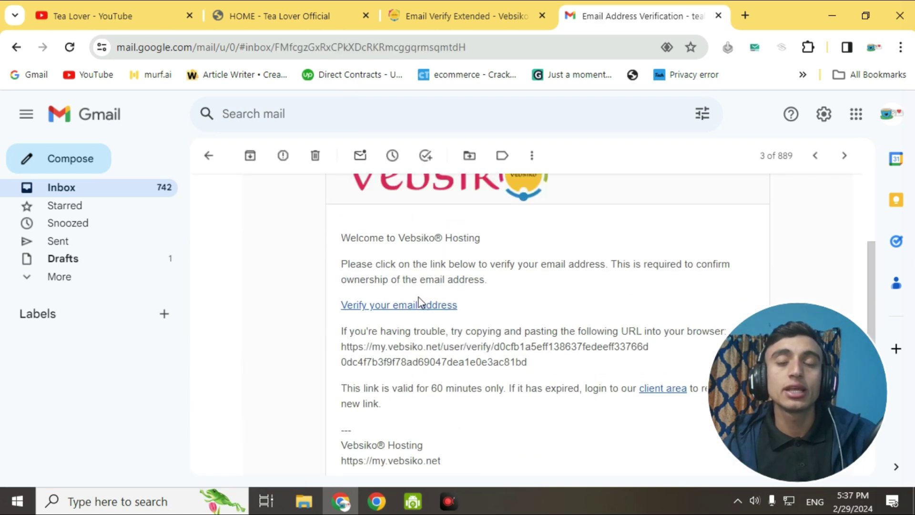
left_click(369, 304)
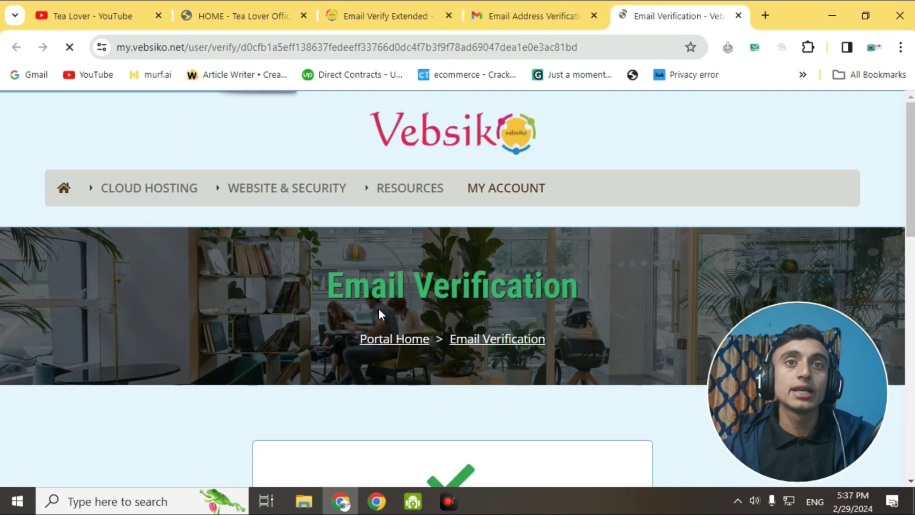
Step: Continue from the email-verified page into the Client Area and open the Services list
scroll(411, 282, "down", 5)
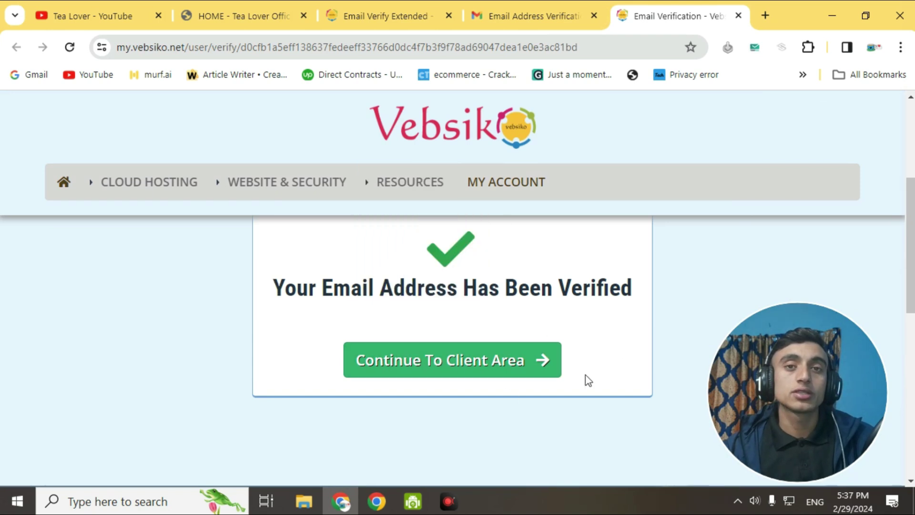
left_click(458, 367)
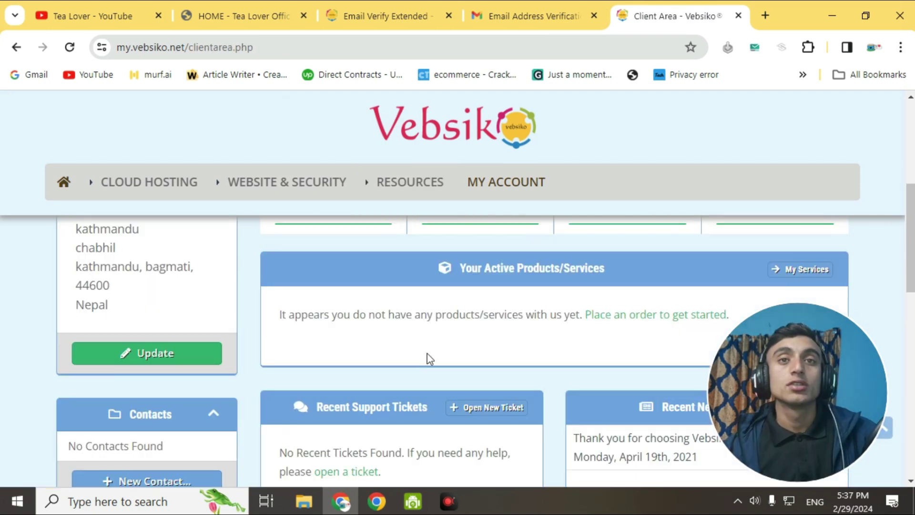
scroll(425, 358, "up", 3)
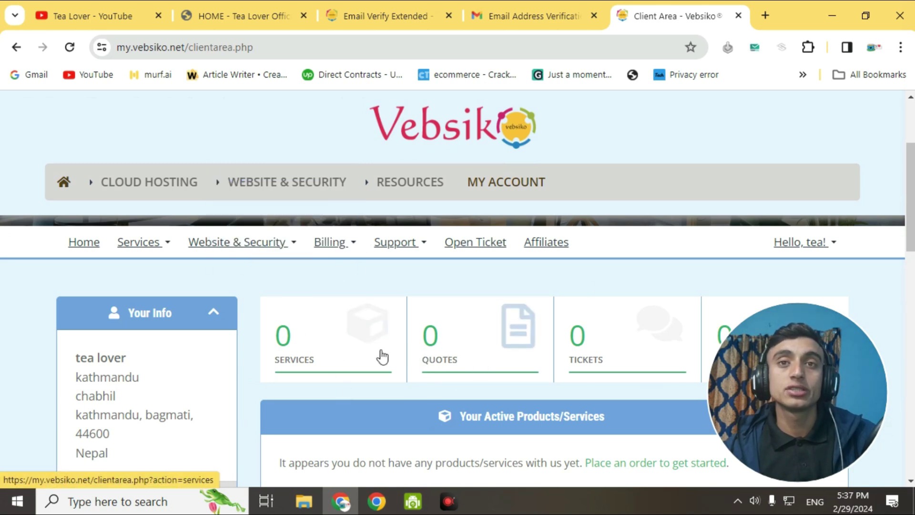
scroll(559, 259, "down", 2)
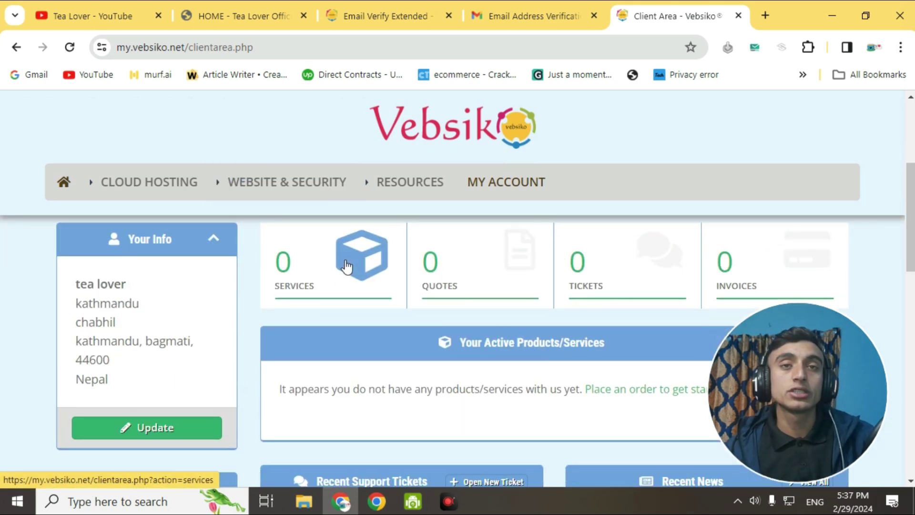
scroll(348, 267, "down", 4)
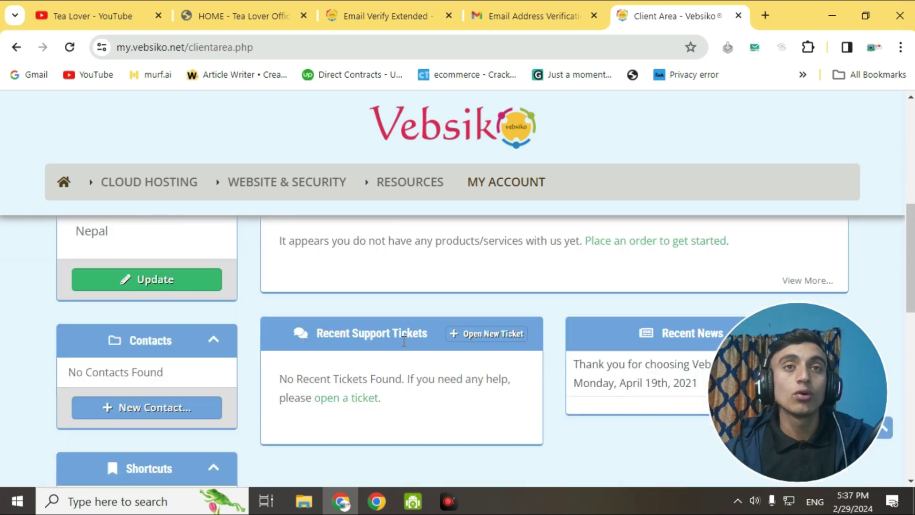
scroll(405, 341, "up", 6)
left_click(300, 327)
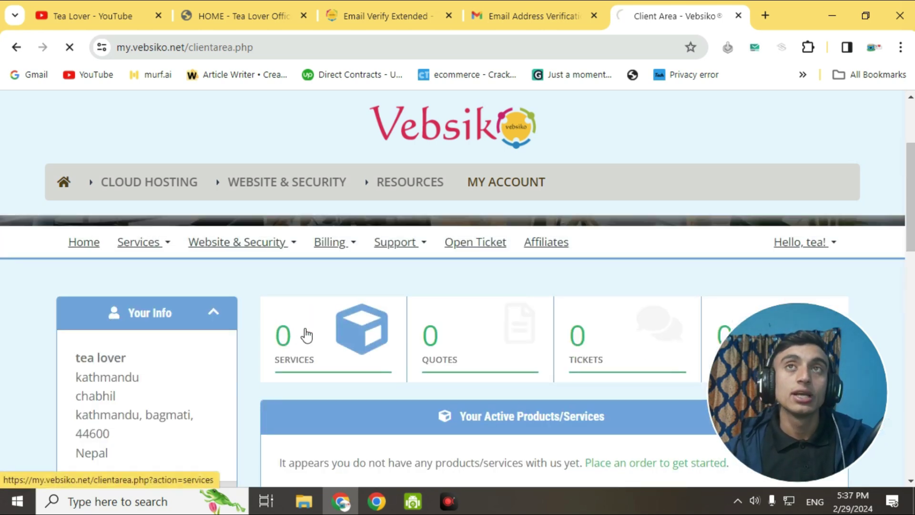
scroll(367, 329, "down", 5)
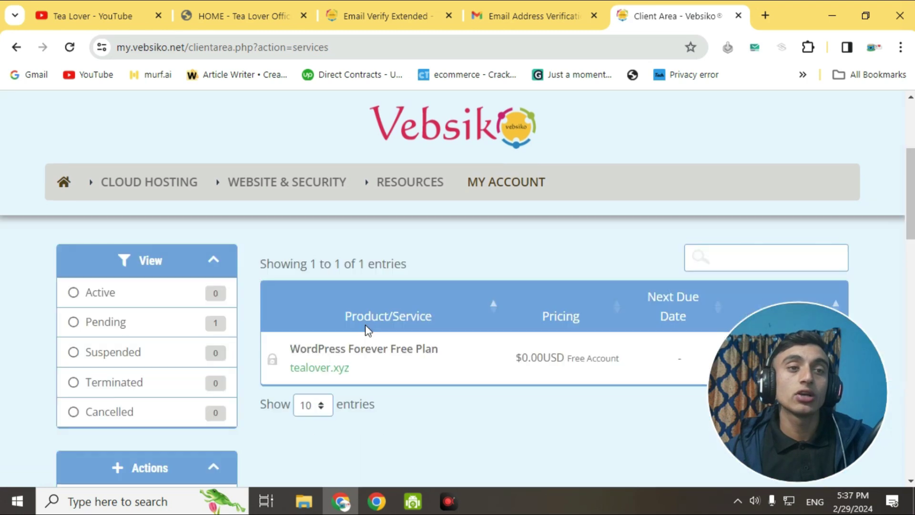
scroll(367, 329, "down", 2)
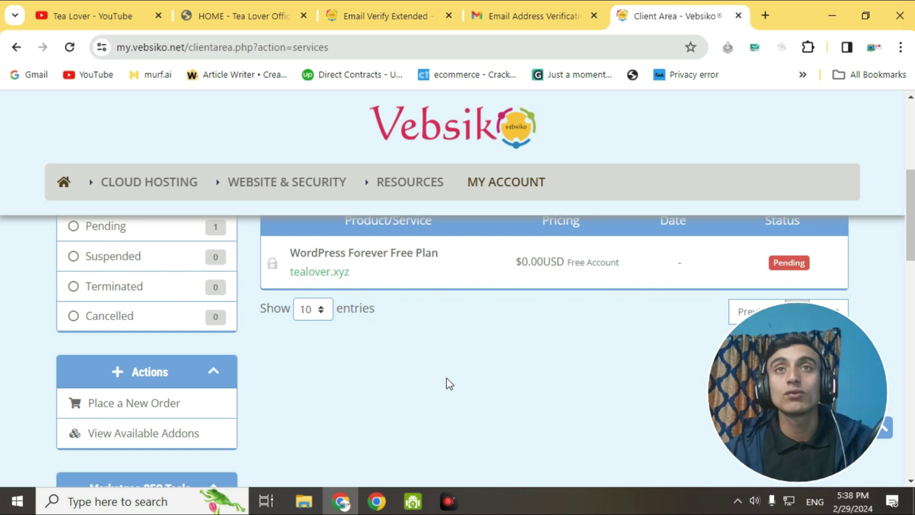
mouse_move(432, 167)
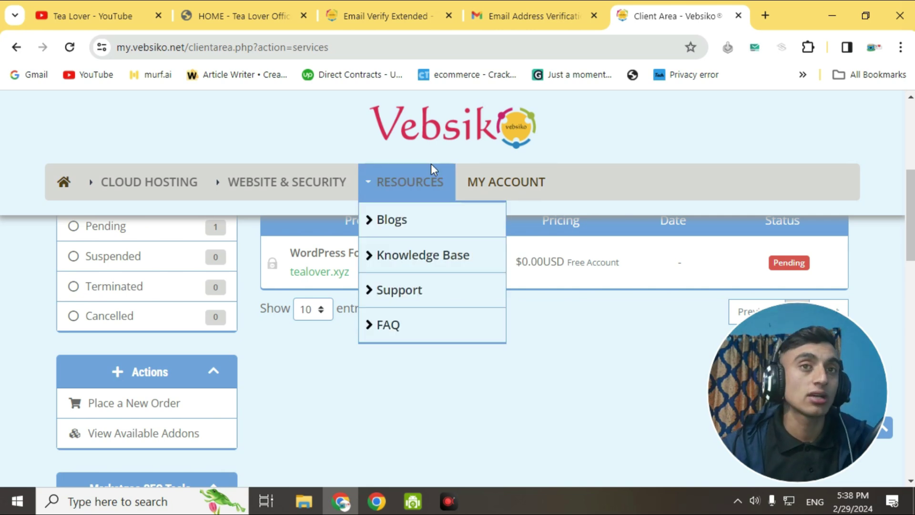